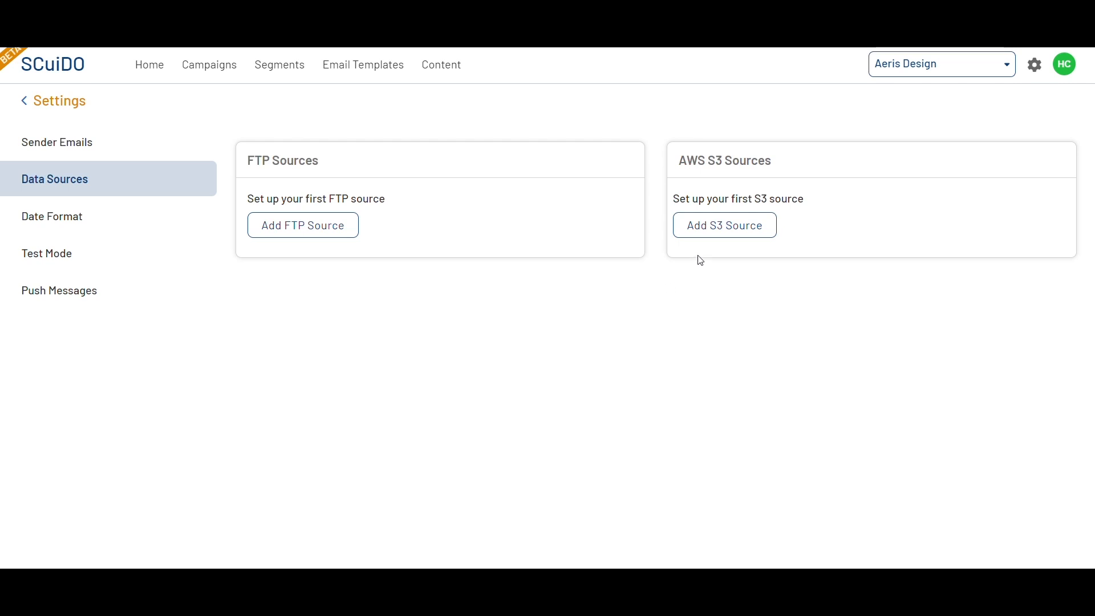
- Start a new S3 source named "AWS Source" and set its region to Asia Pacific (Mumbai)
left_click(718, 234)
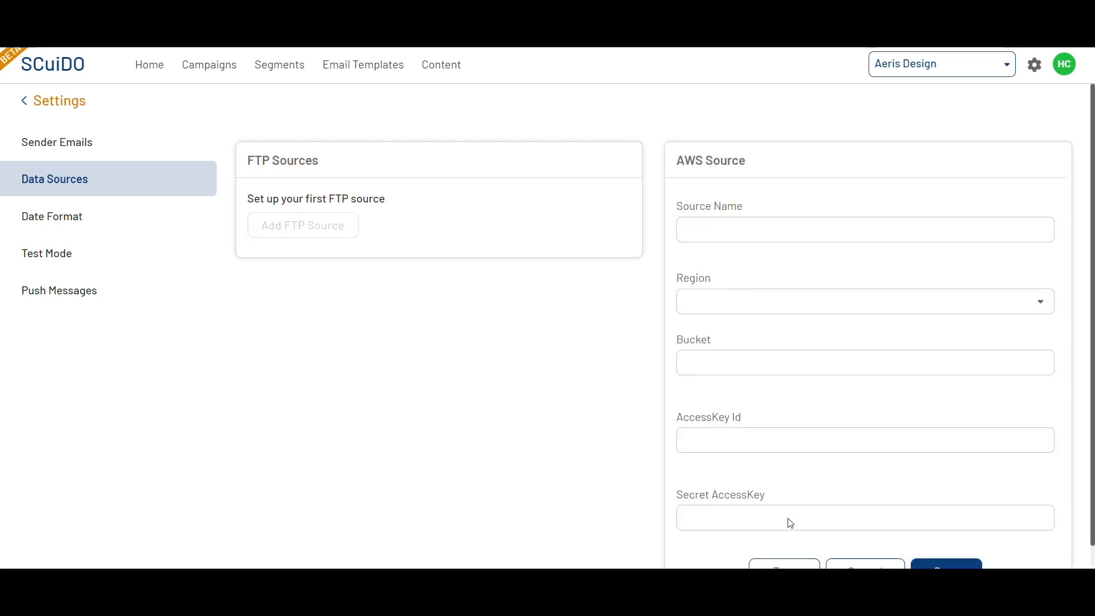
left_click(721, 238)
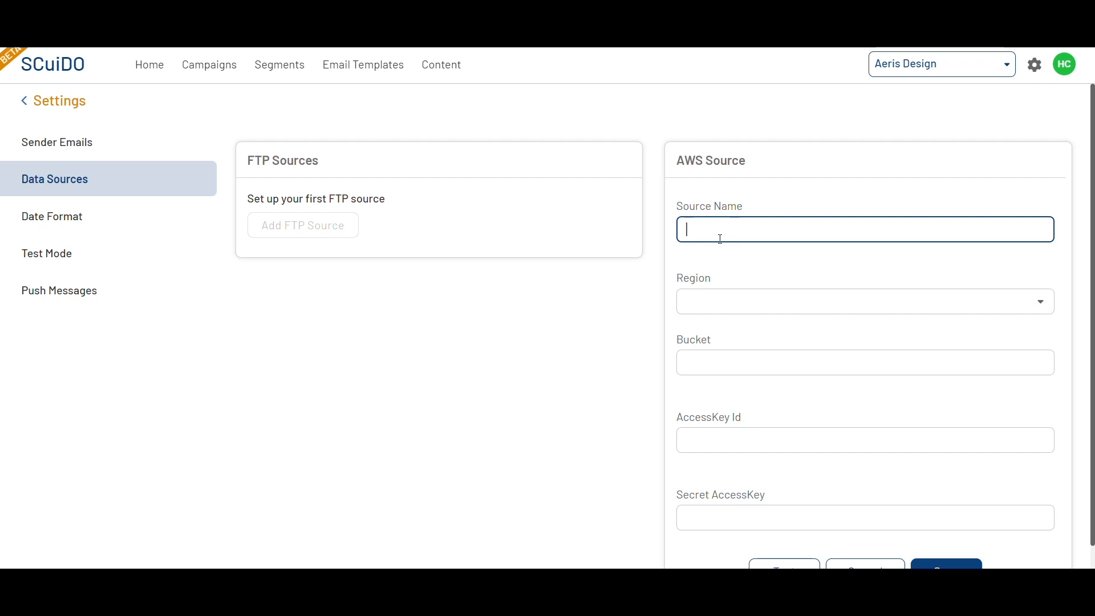
type("AWS Source")
left_click(731, 308)
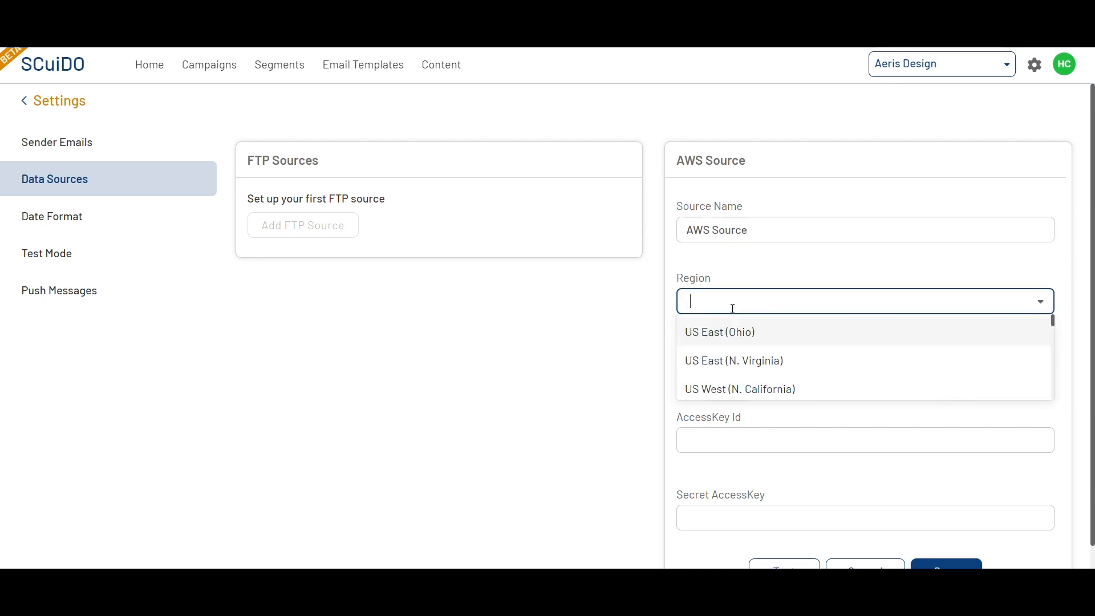
scroll(742, 368, "down", 6)
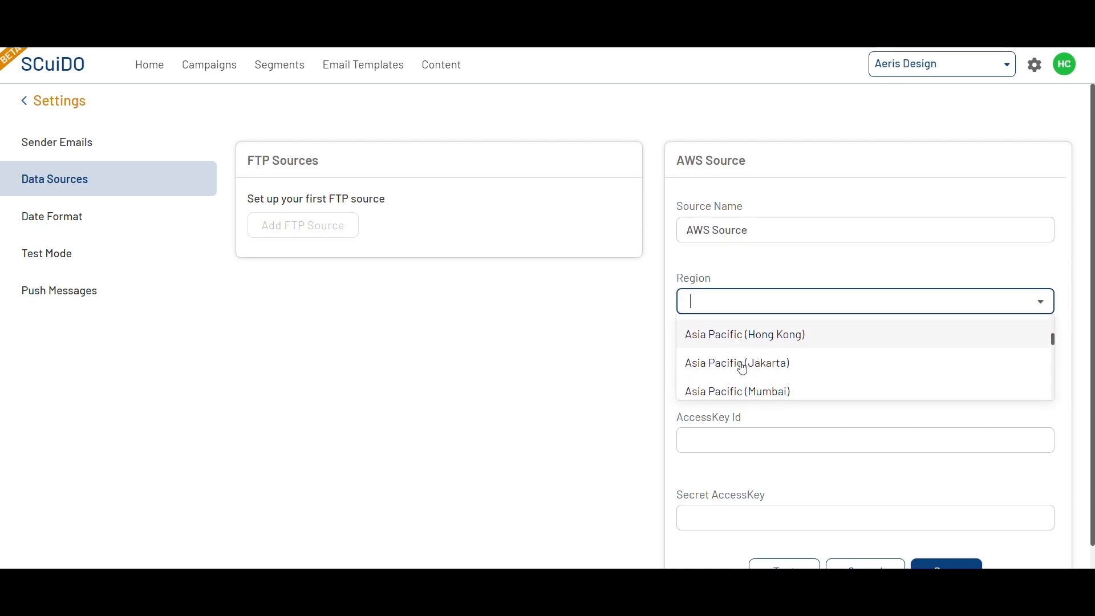
left_click(743, 369)
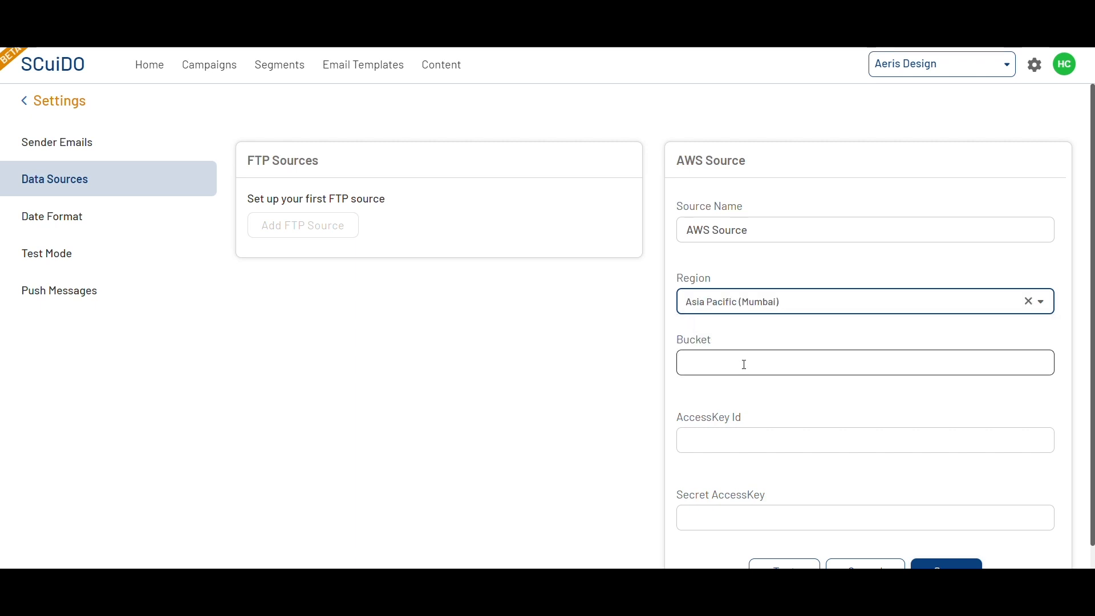
- Enter the bucket, the AccessKey Id and the Secret AccessKey for the AWS source, and save it
left_click(746, 369)
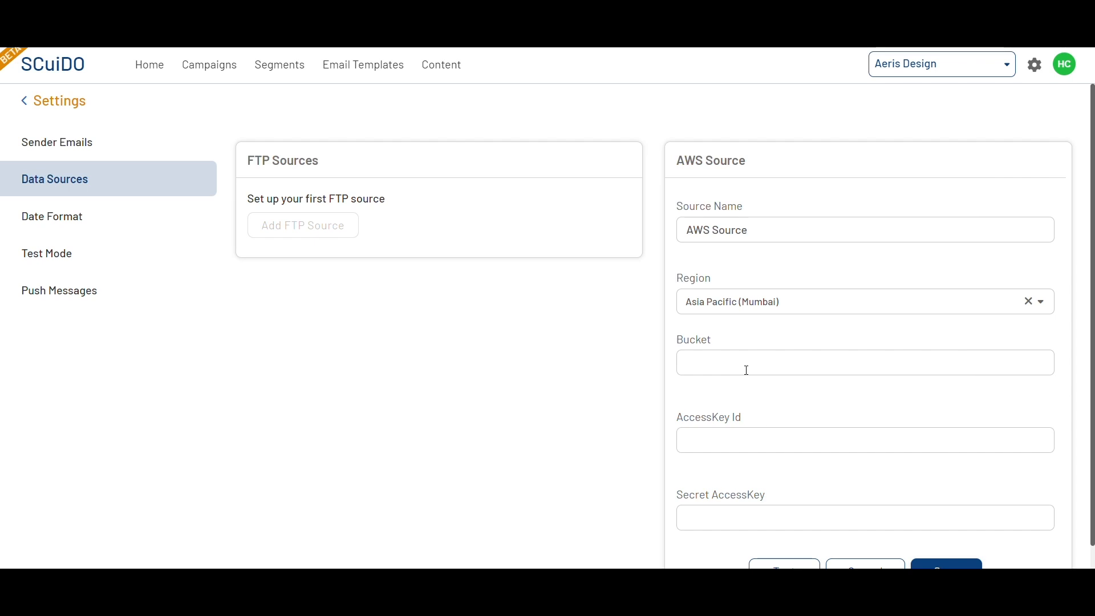
left_click(687, 363)
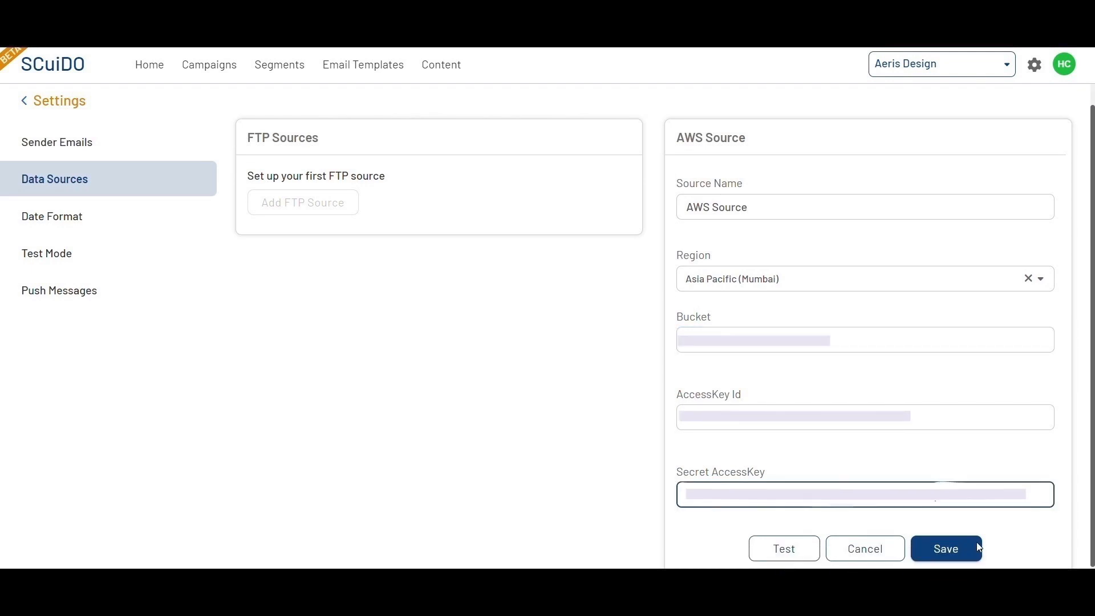
left_click(977, 543)
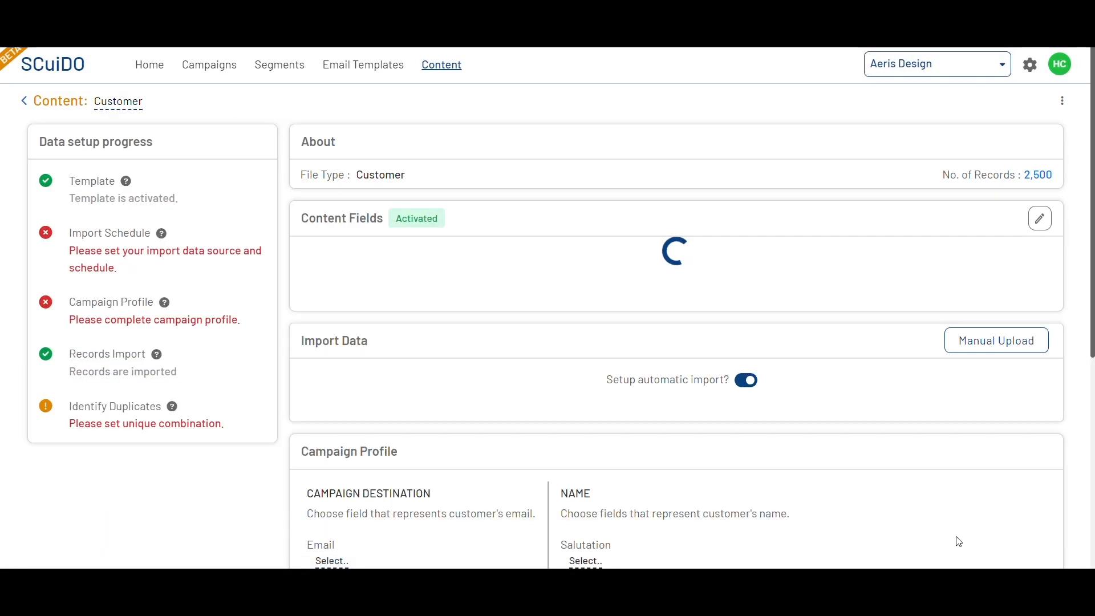
- Edit the Customer content's import source: choose AWS Source (AWS S3) and enter the person-named subfolder of AutomaticImport/ as directory
scroll(959, 542, "down", 5)
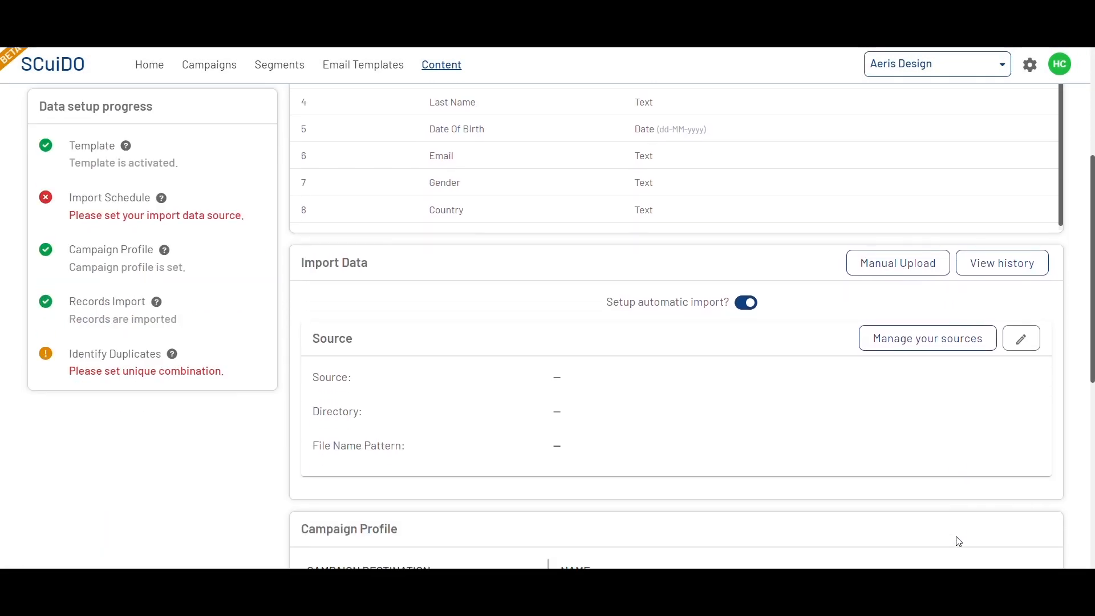
left_click(1022, 342)
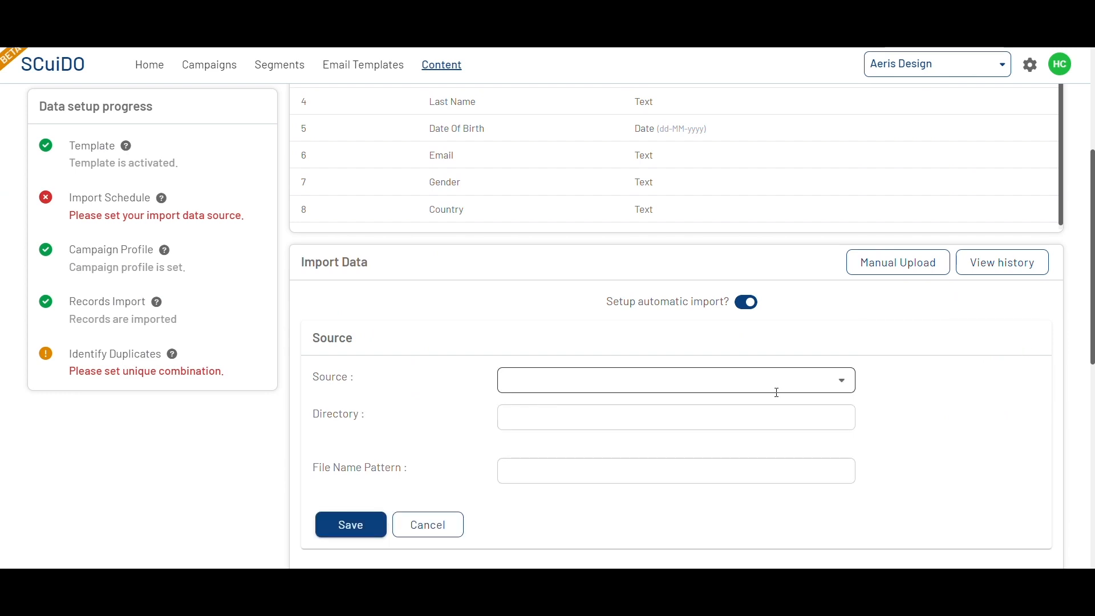
left_click(758, 390)
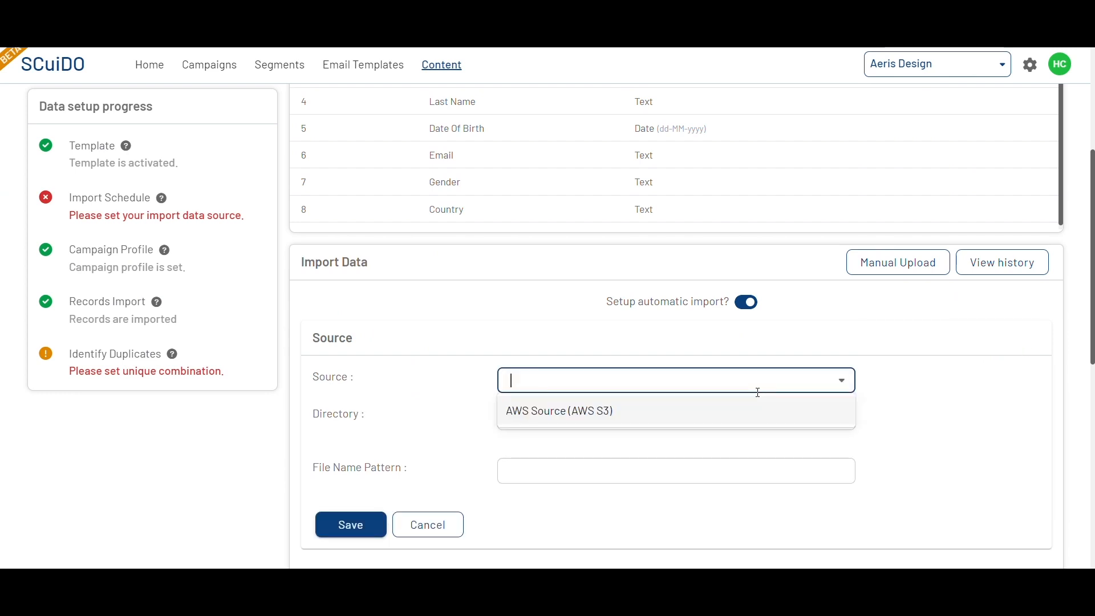
left_click(698, 417)
left_click(695, 414)
type("Au")
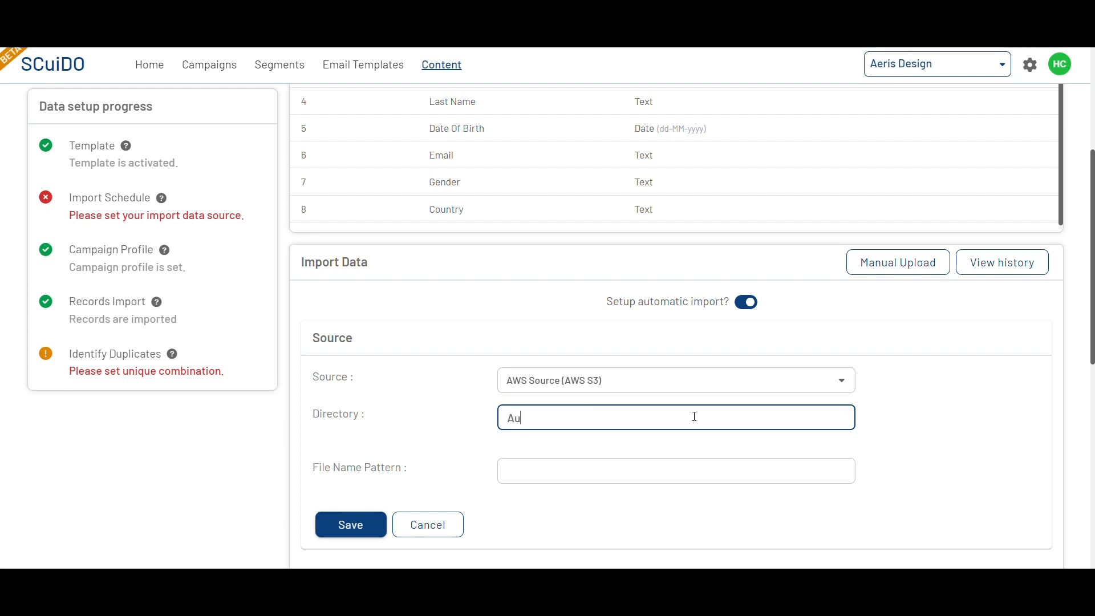
type("tomaticimport/Mandar")
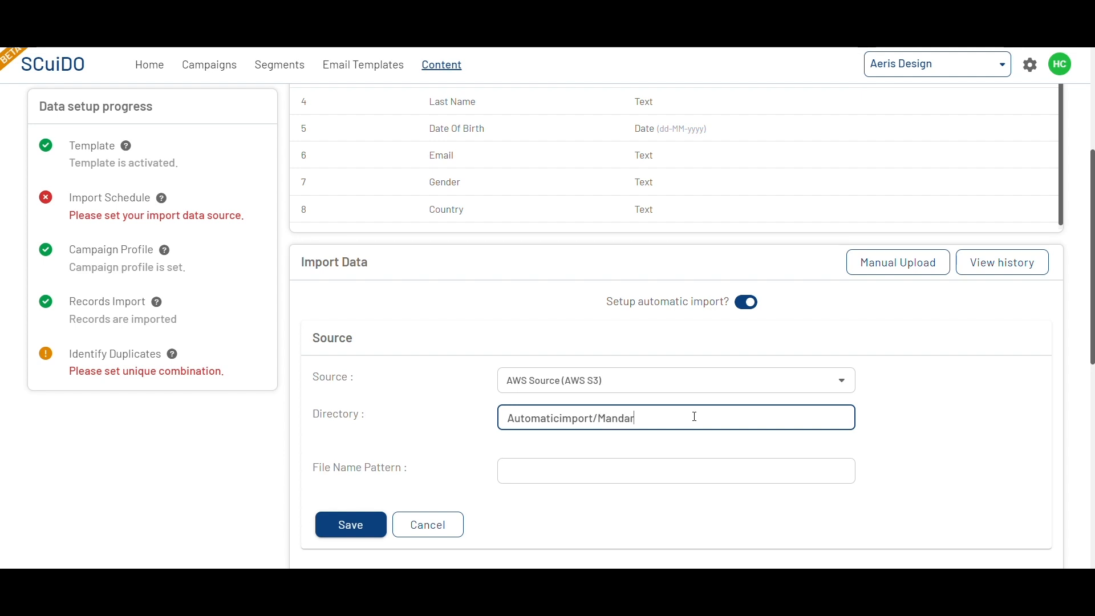
- Set the file name pattern to .*.csv and save the import source
left_click(670, 472)
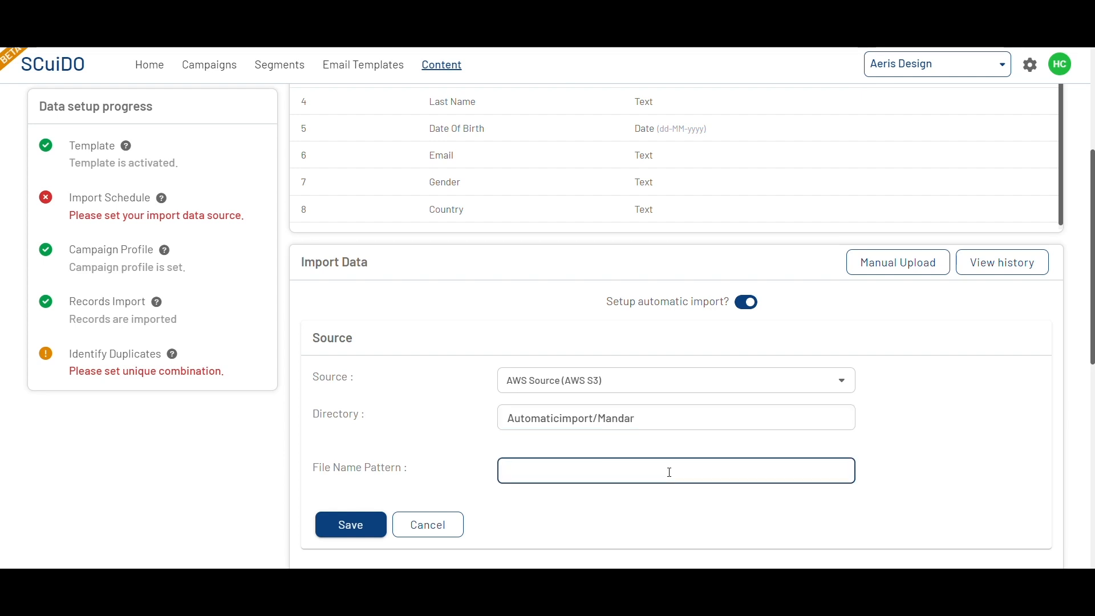
type(".*.csv")
left_click(354, 528)
left_click(641, 475)
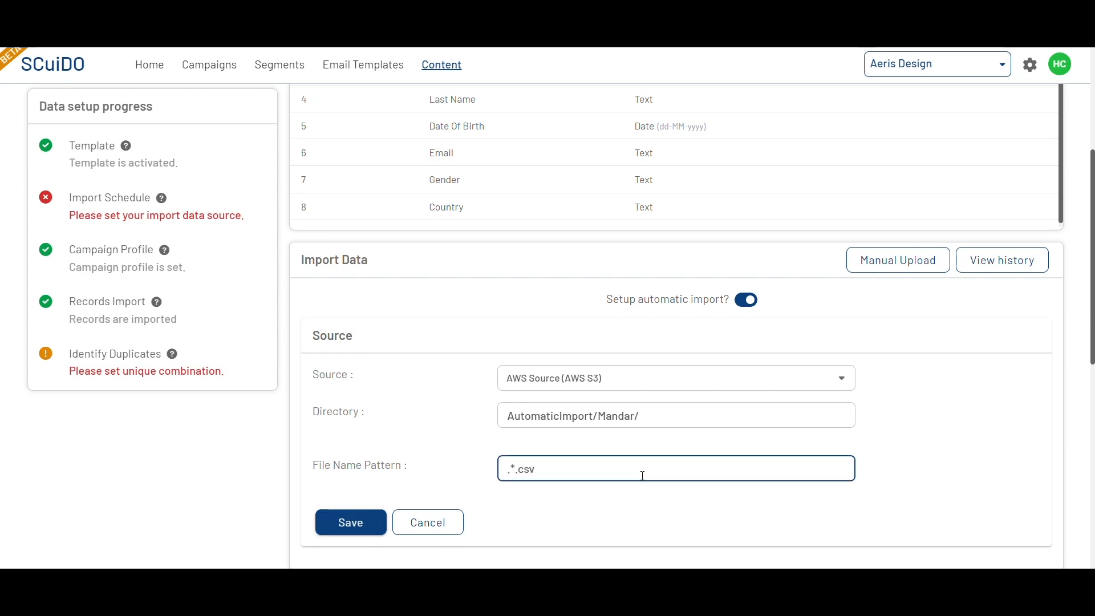
scroll(643, 476, "down", 2)
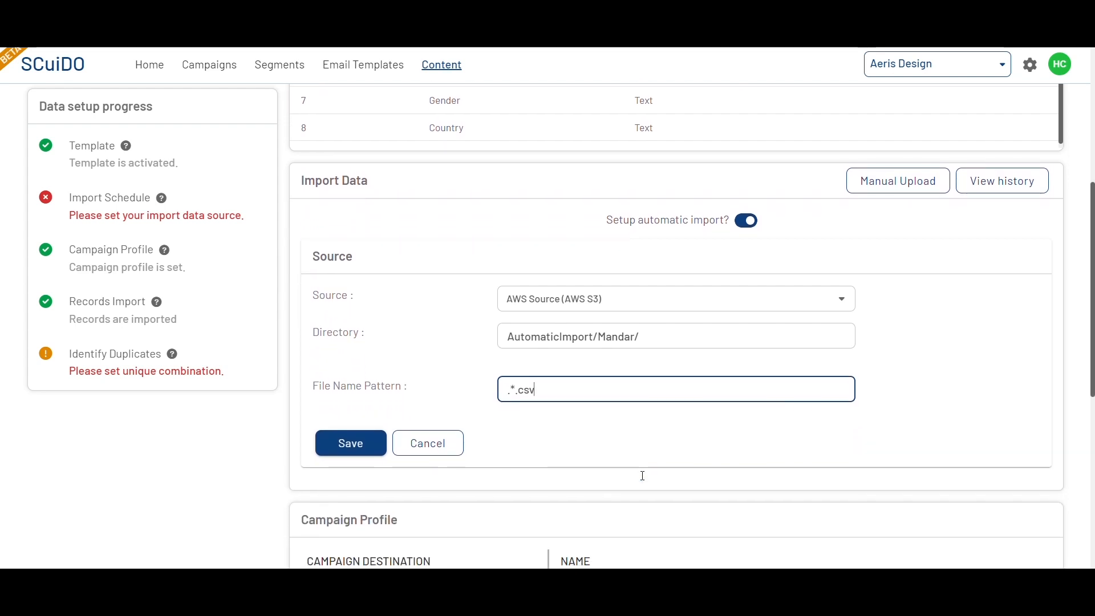
left_click(354, 442)
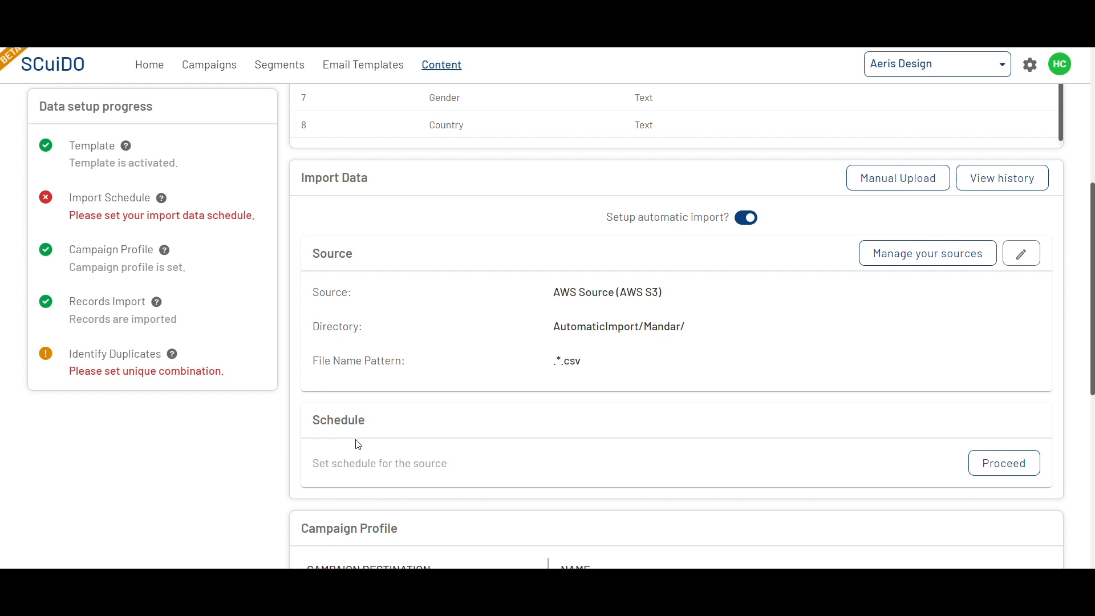
- Begin the import schedule for the source, view the Hourly and Weekly options, and set the frequency to Daily
scroll(709, 455, "down", 2)
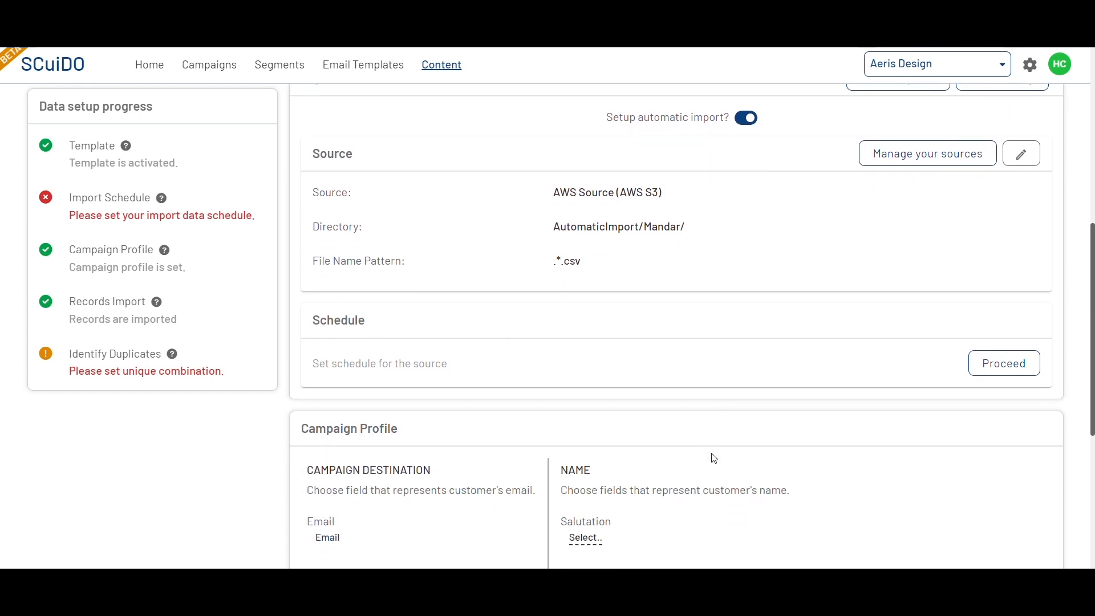
left_click(1006, 367)
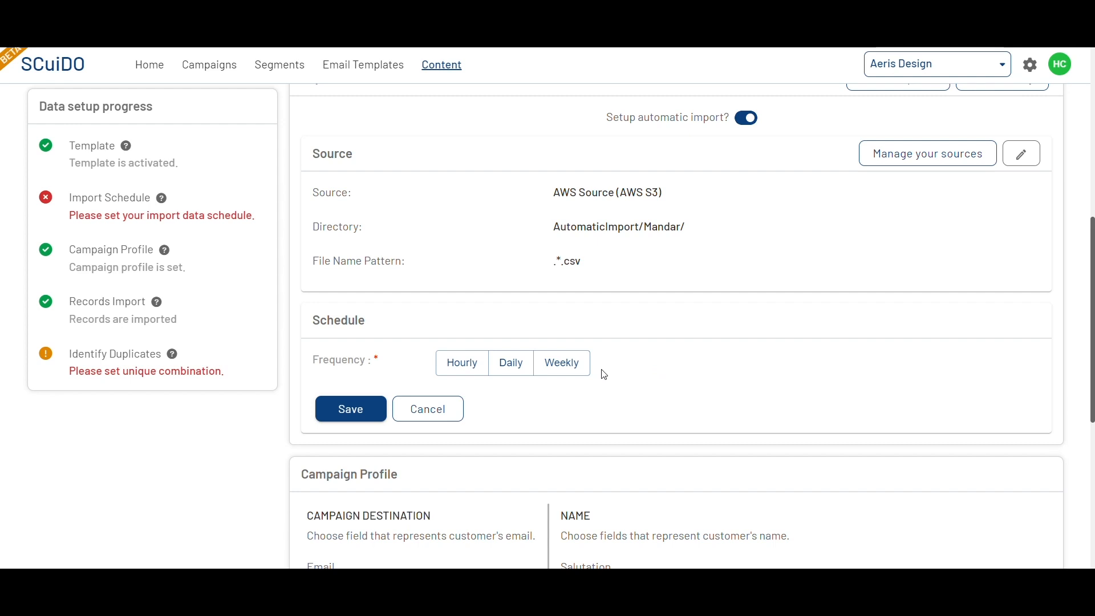
left_click(474, 367)
left_click(517, 370)
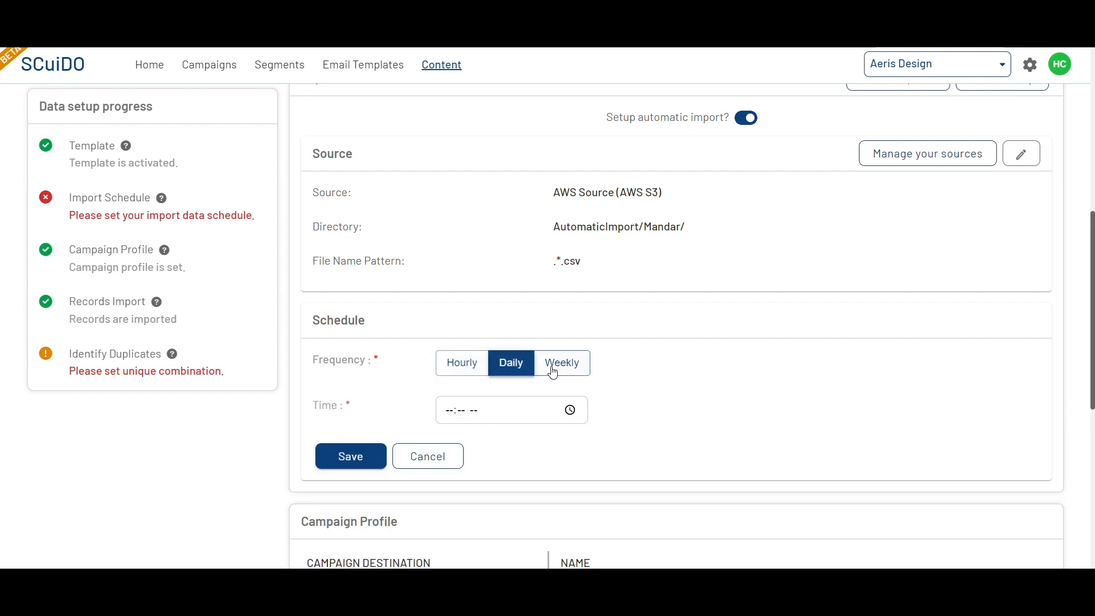
left_click(557, 371)
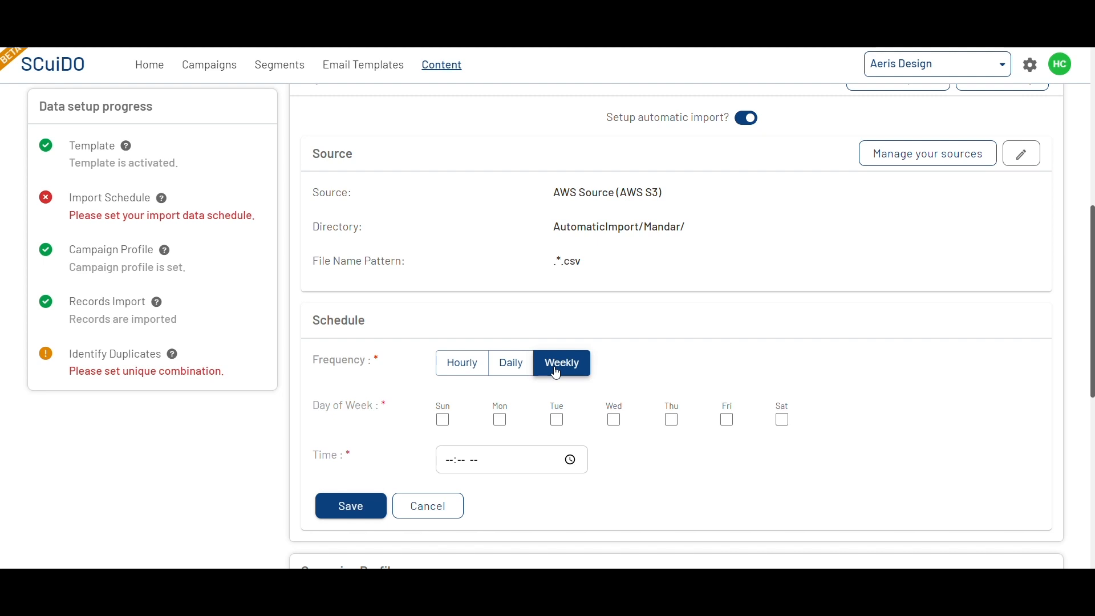
left_click(510, 368)
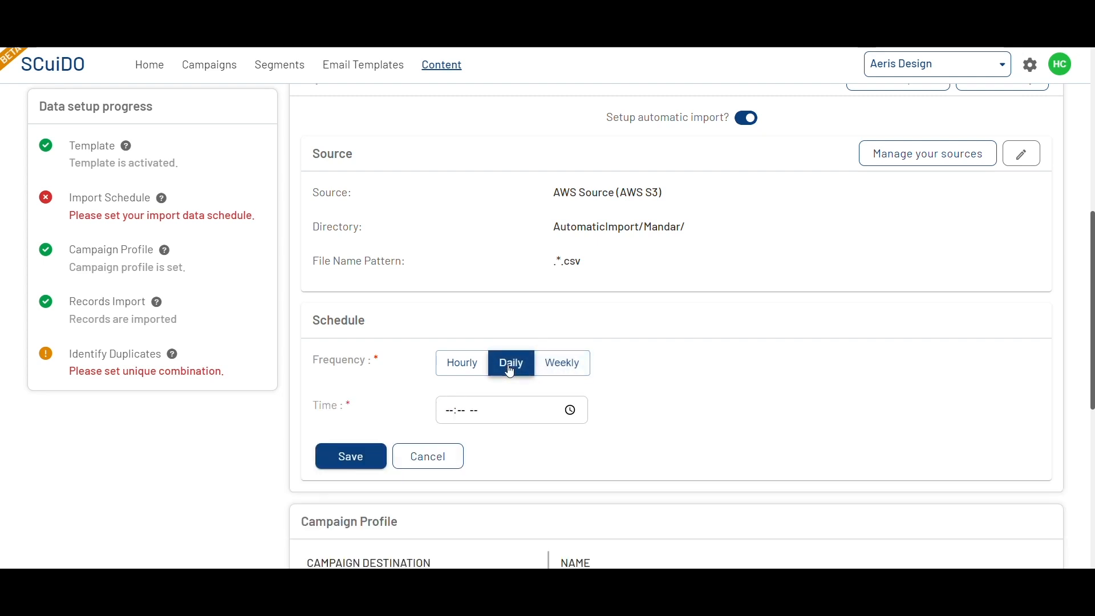
- Set the daily import time to 09:30 AM
left_click(569, 411)
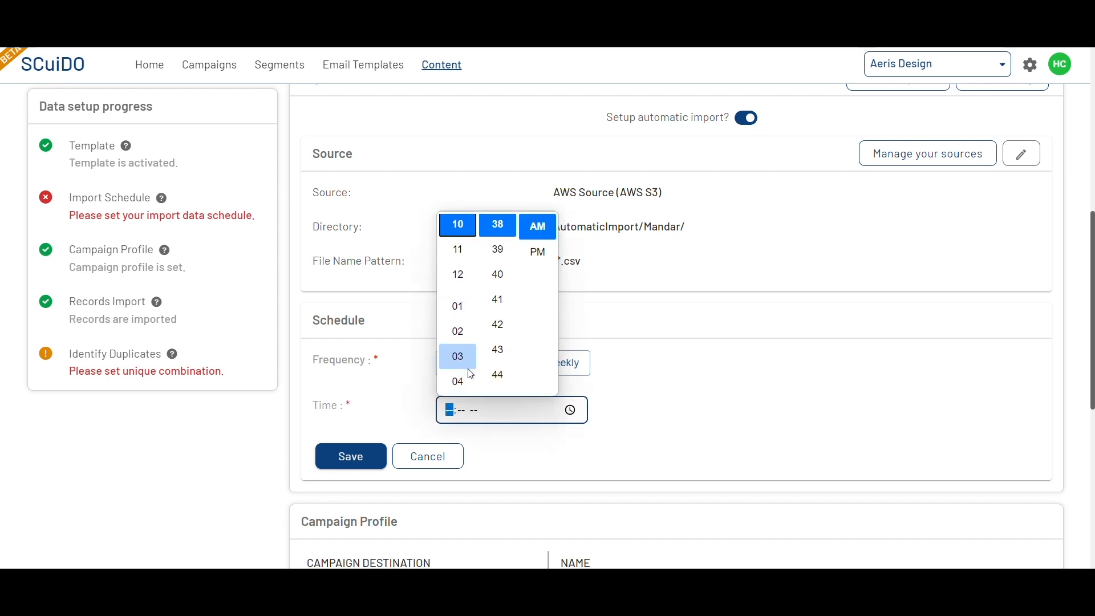
scroll(458, 314, "up", 2)
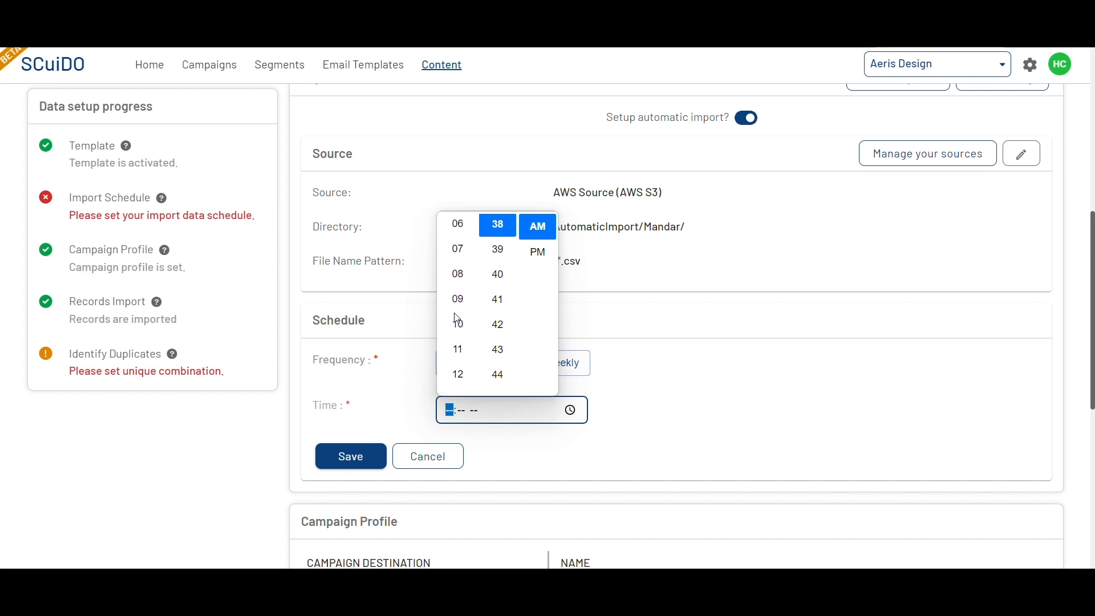
left_click(458, 300)
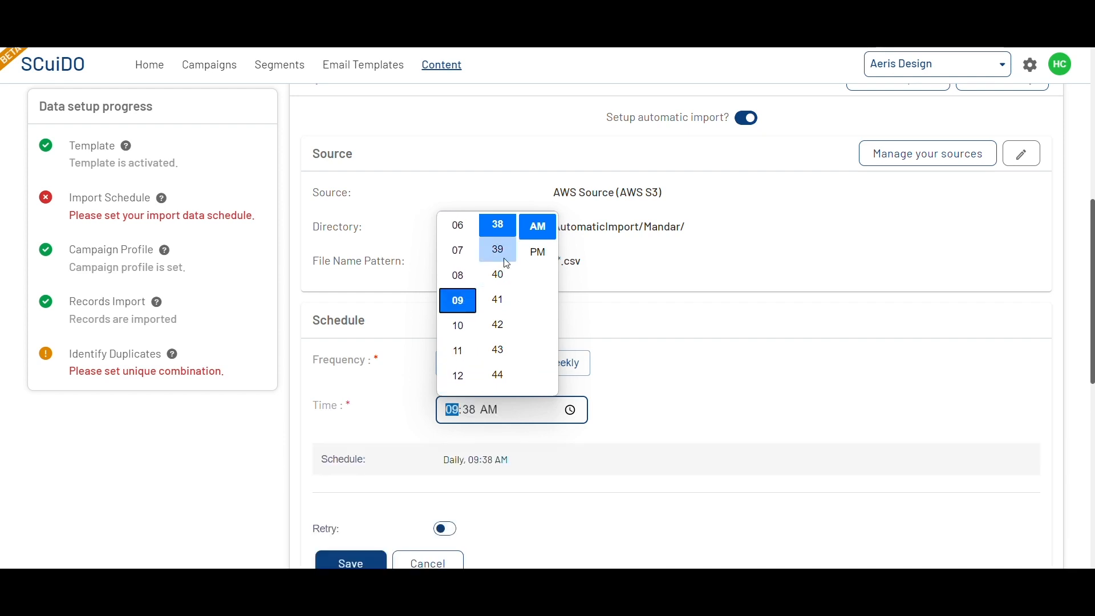
scroll(506, 263, "up", 4)
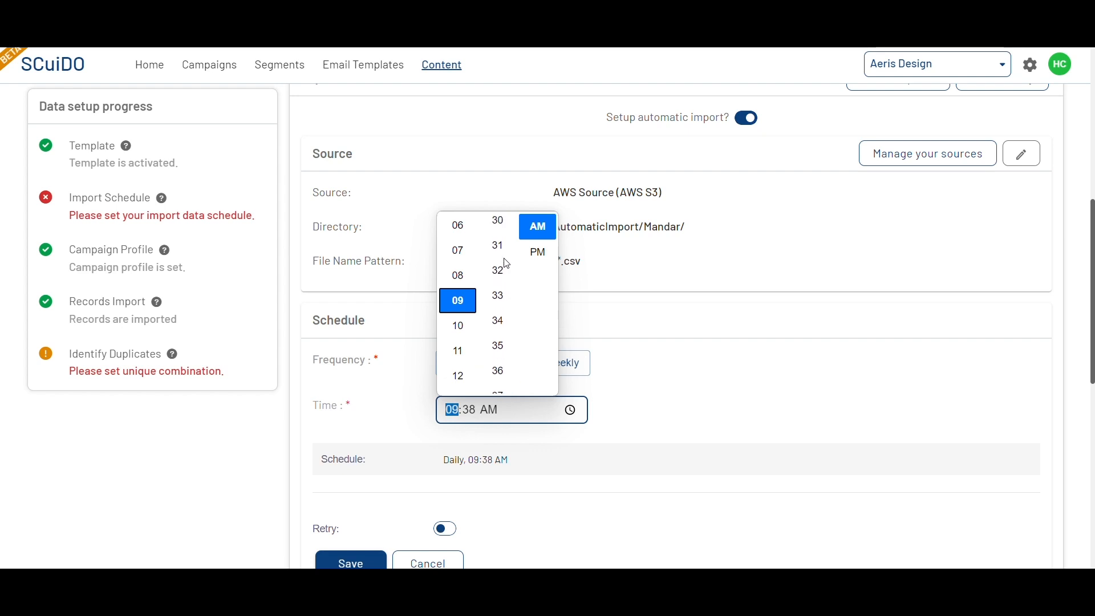
left_click(498, 221)
left_click(667, 386)
- Turn on Retry for the daily import and save the schedule
scroll(659, 408, "down", 1)
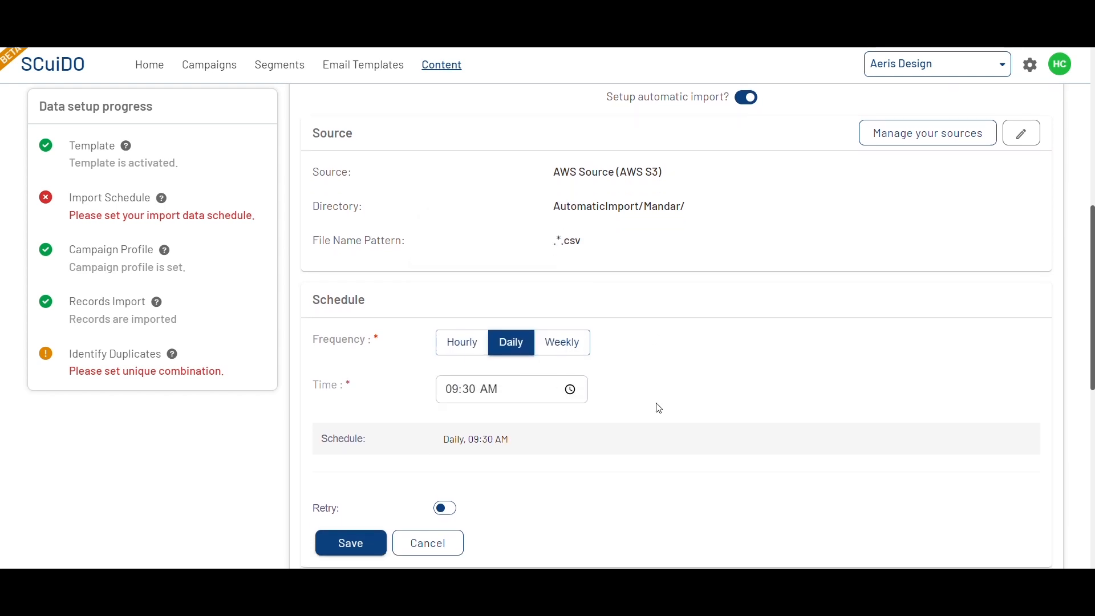
scroll(659, 408, "down", 2)
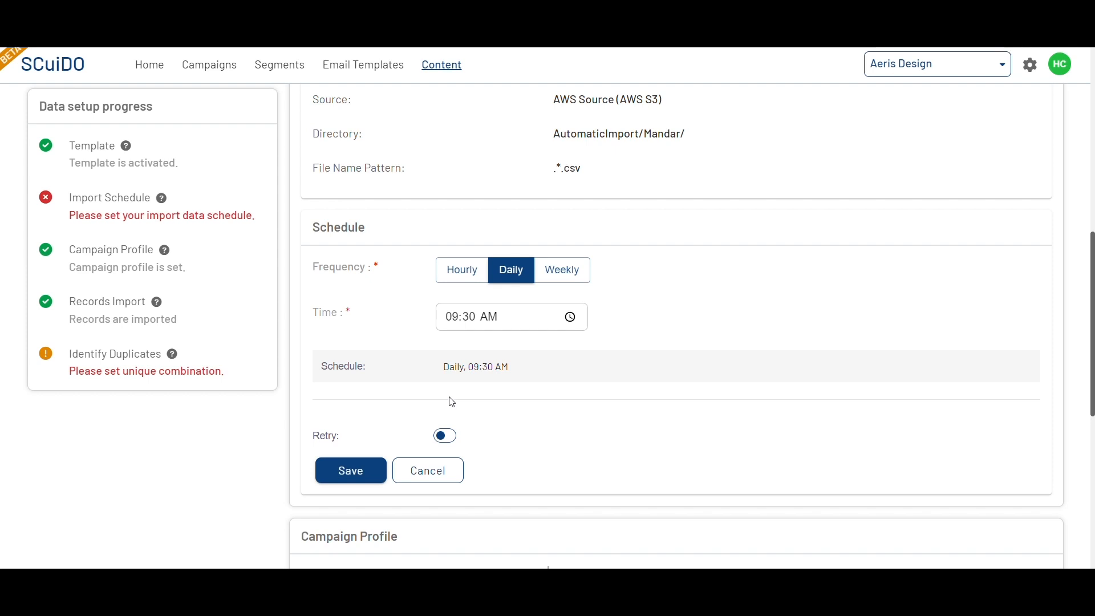
left_click(443, 436)
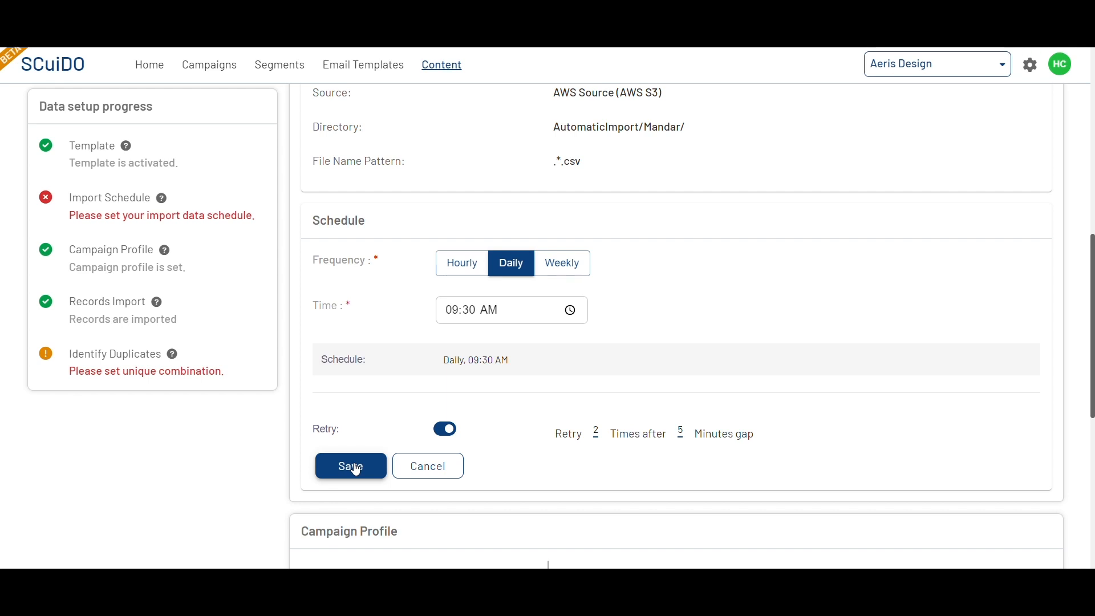
left_click(355, 469)
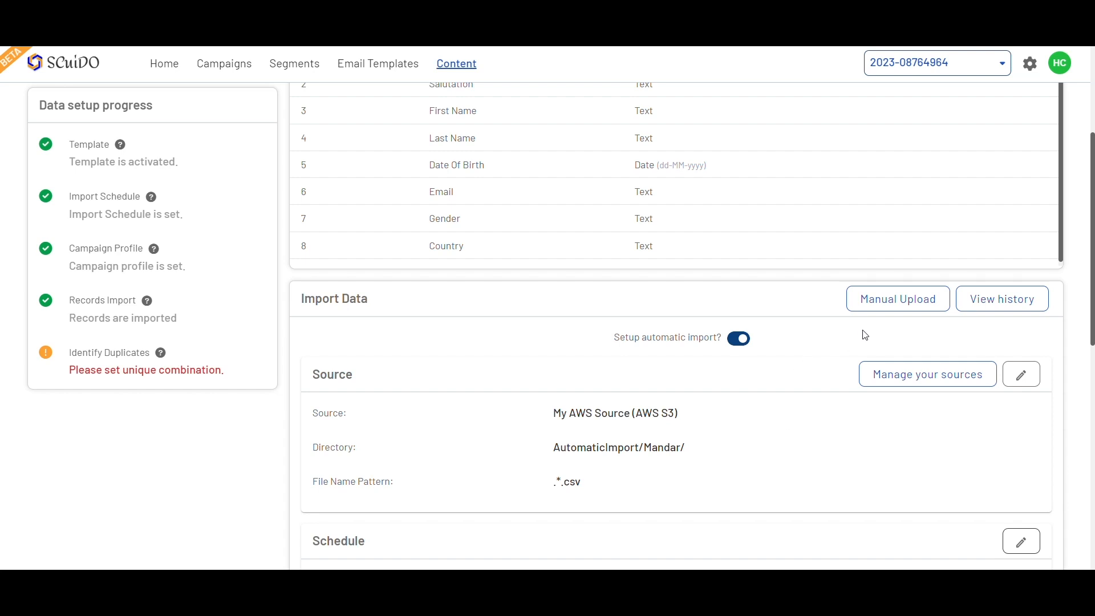
- View the import history and open the details of the automatic import of Customers 2.csv
left_click(1008, 305)
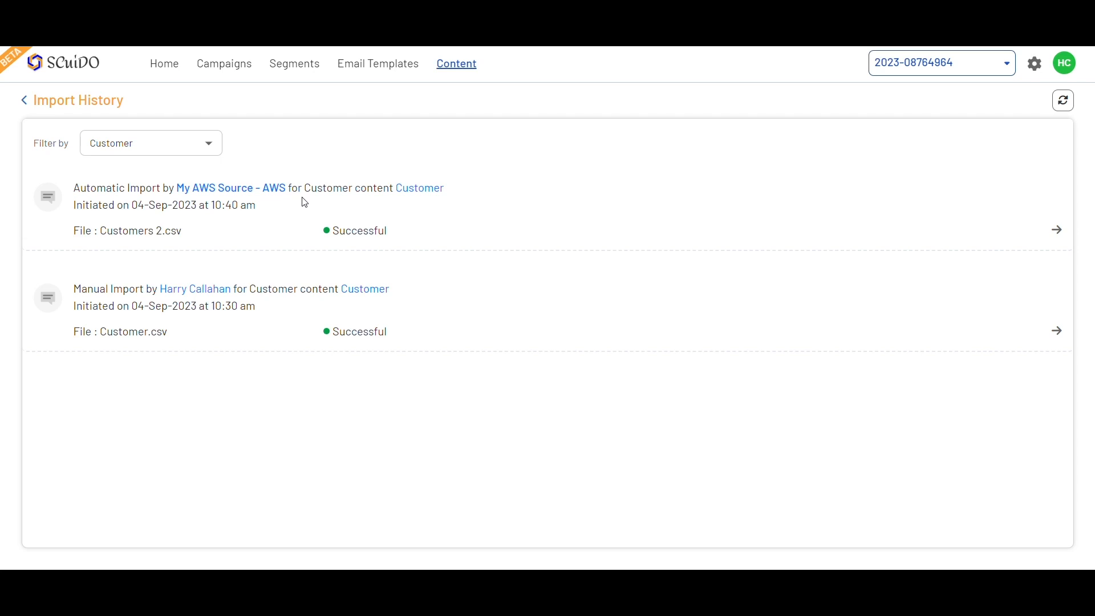
left_click(466, 235)
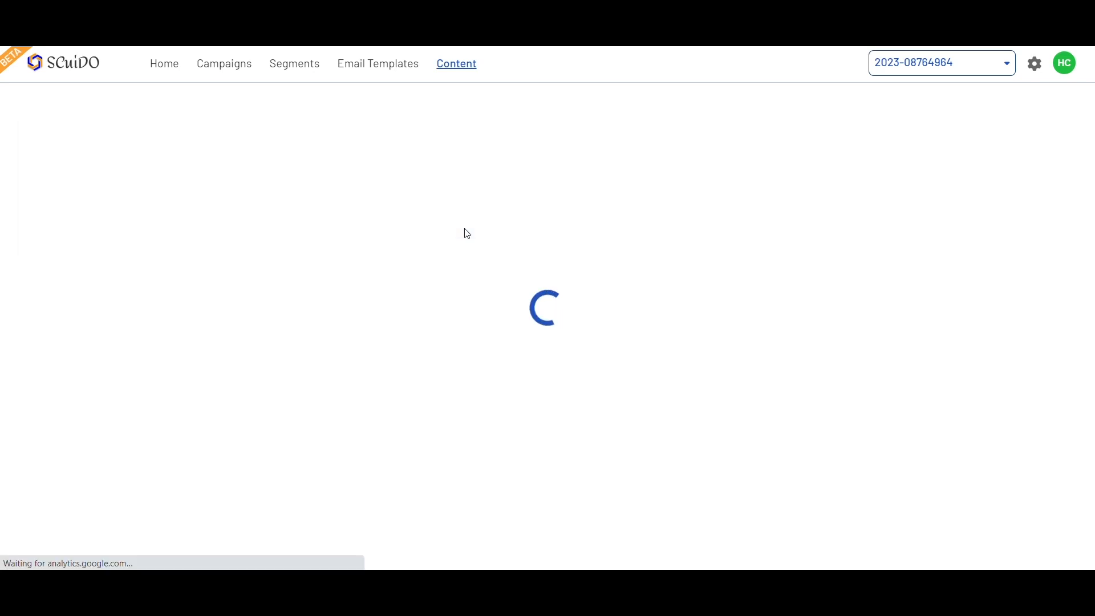